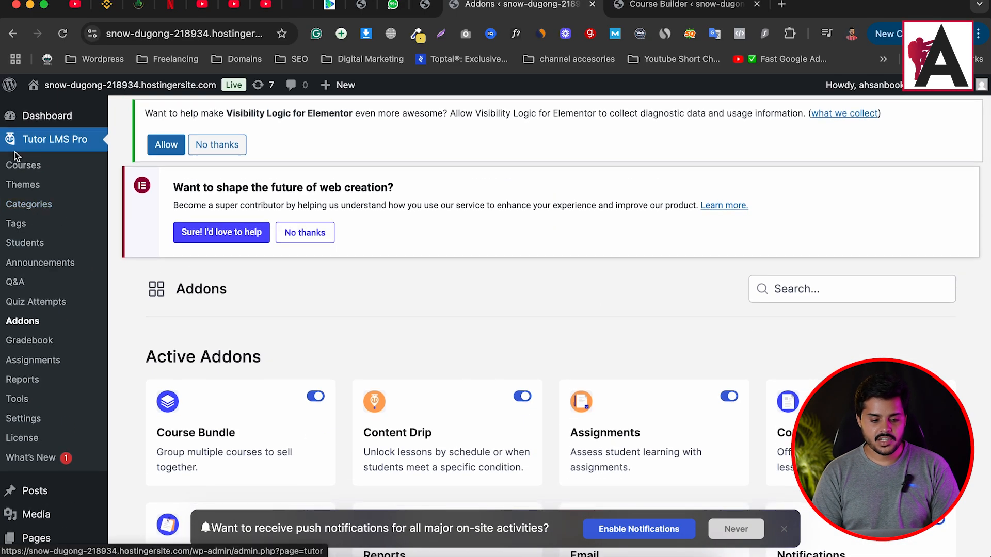
# Examine the Author section in the WordPress course's Basics settings in the course builder
pyautogui.click(22, 168)
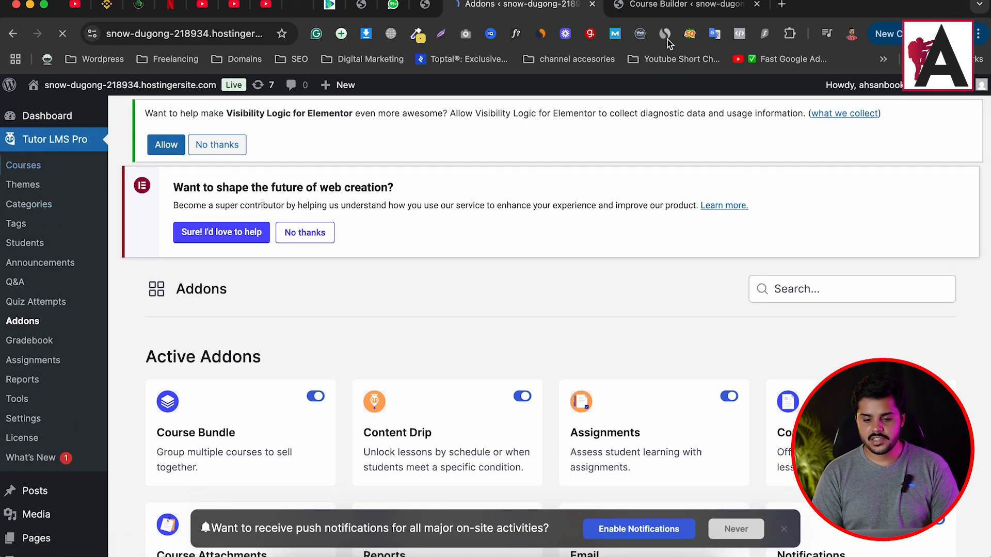
pyautogui.click(666, 6)
pyautogui.scroll(-4, 441, 371)
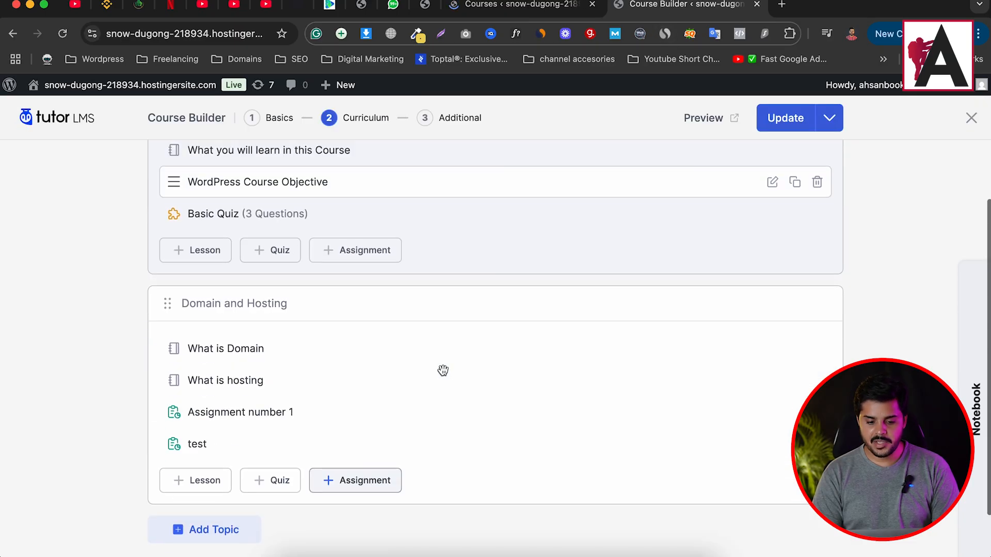
pyautogui.scroll(4, 440, 372)
pyautogui.click(279, 191)
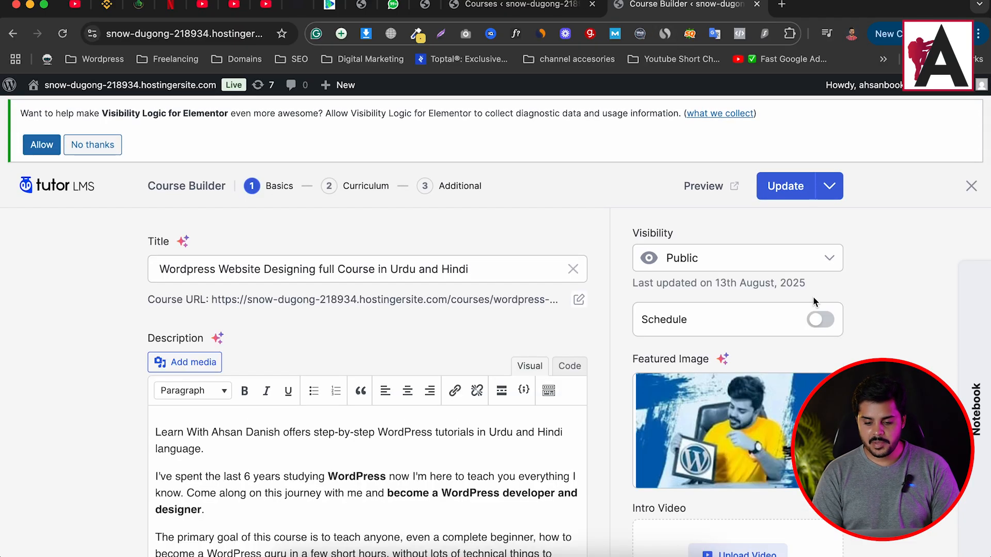
pyautogui.scroll(-10, 814, 302)
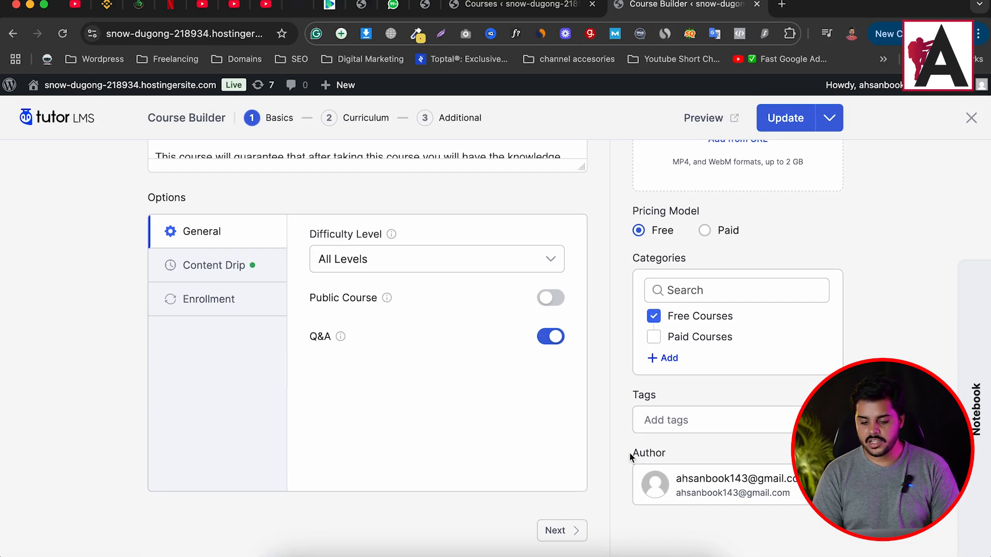
pyautogui.moveTo(631, 456); pyautogui.dragTo(668, 455)
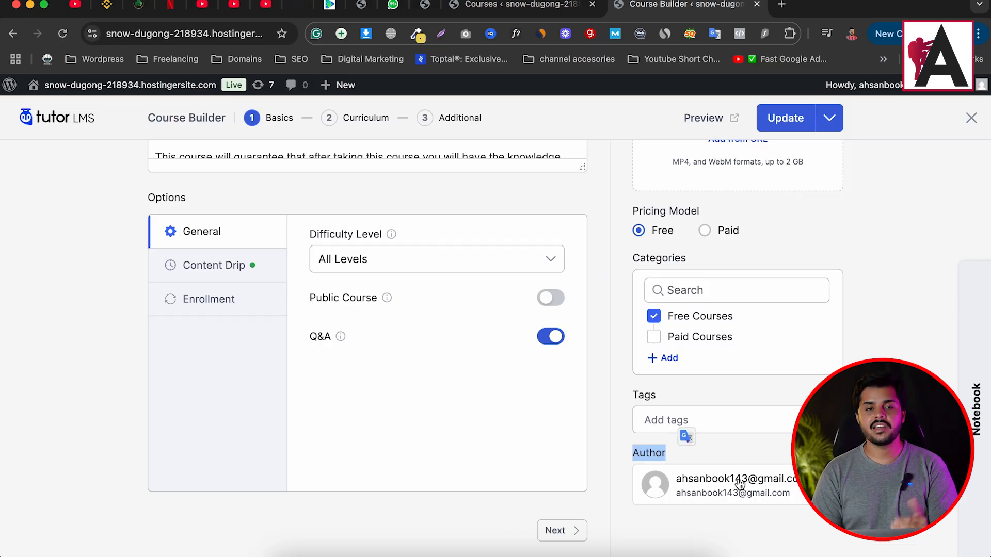
# Enable the Multi Instructors addon in Tutor LMS Pro
pyautogui.click(519, 5)
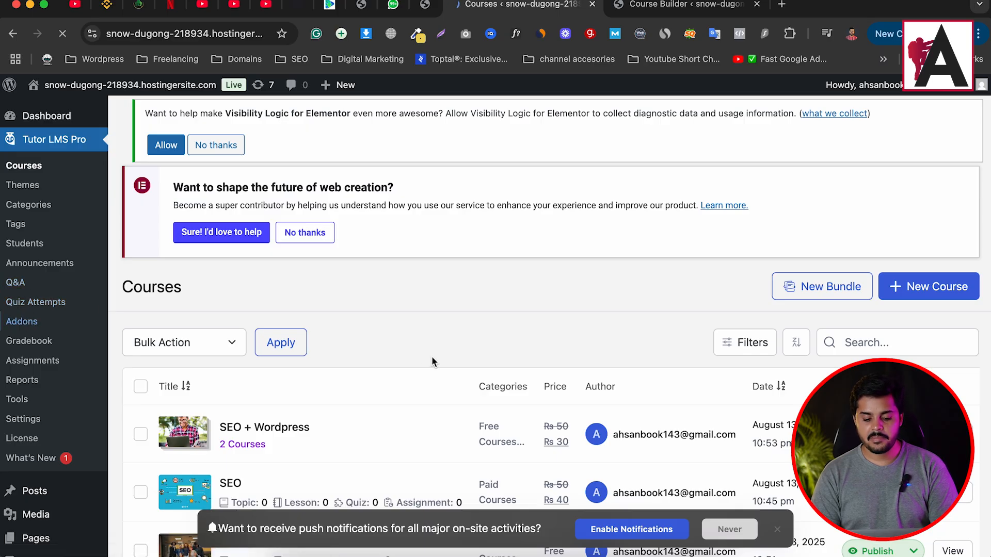
pyautogui.scroll(-5, 433, 362)
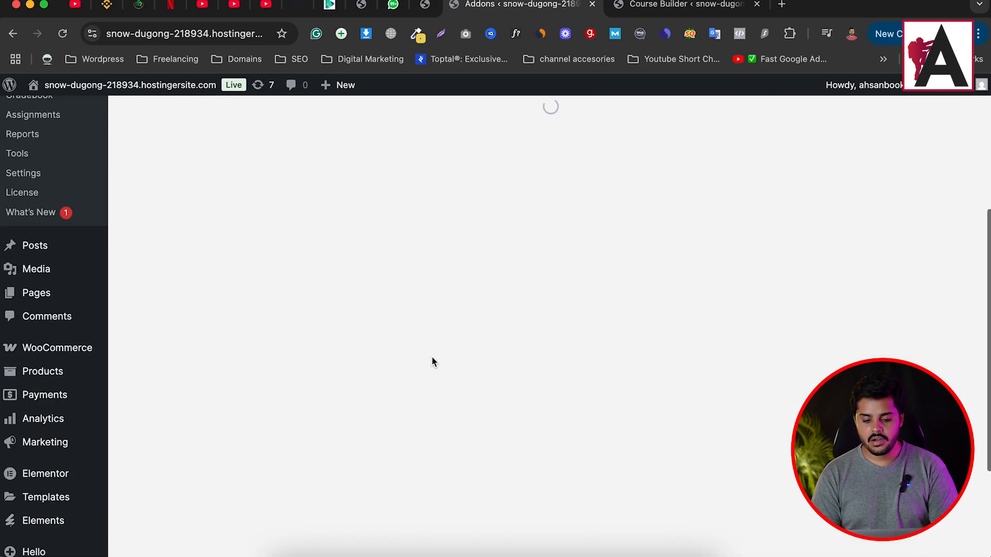
pyautogui.scroll(-6, 432, 361)
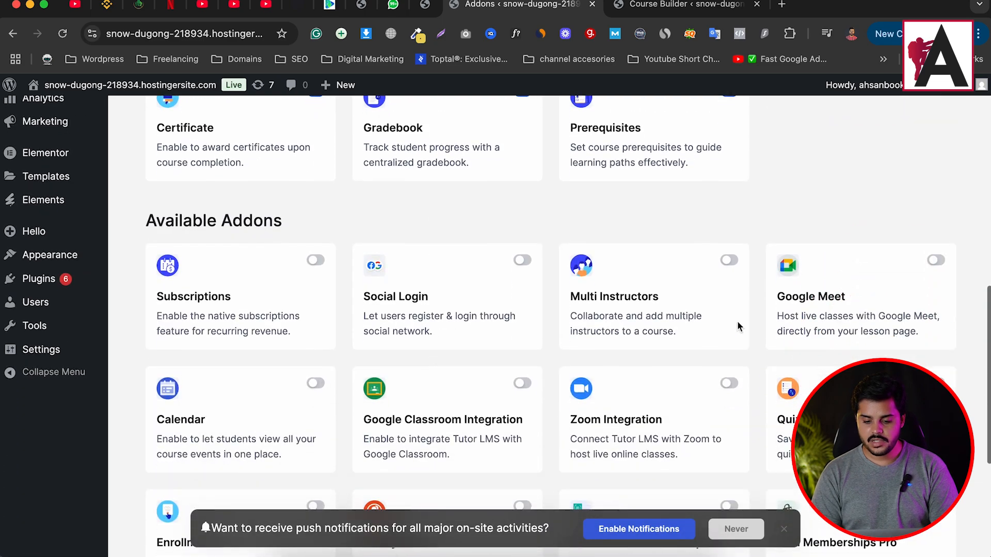
pyautogui.click(729, 261)
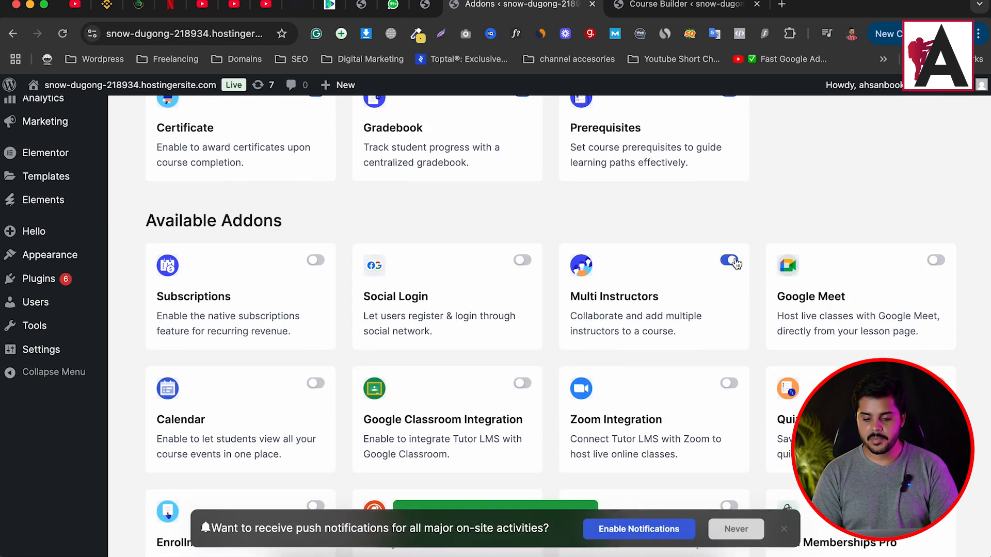
# Reload the course builder and search the Instructors field by the instructor's first name
pyautogui.click(682, 5)
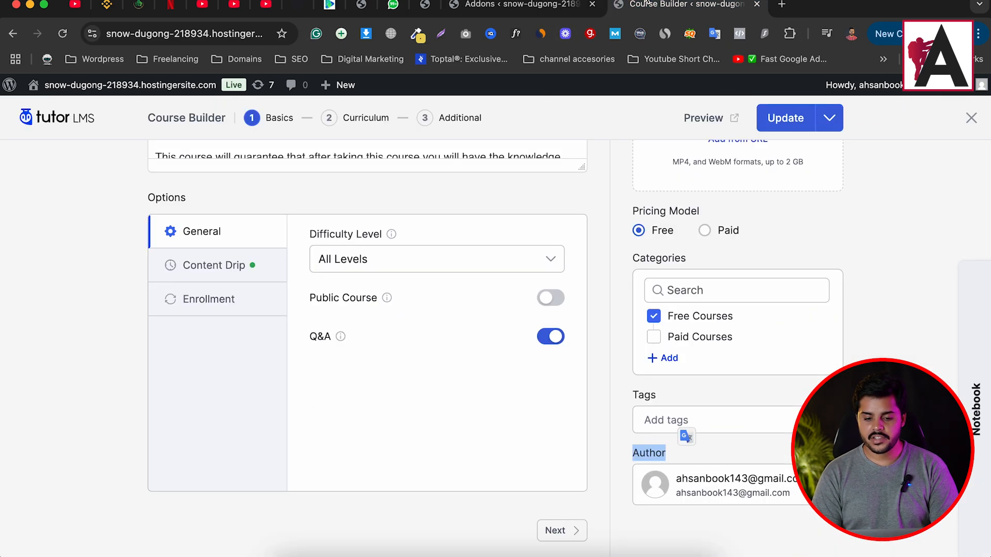
pyautogui.click(62, 34)
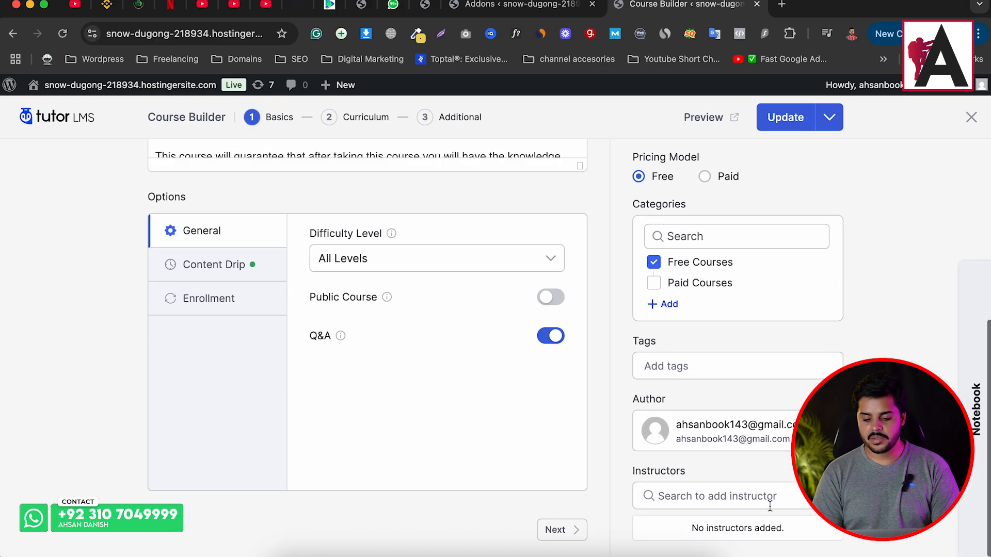
pyautogui.moveTo(634, 475); pyautogui.dragTo(692, 476)
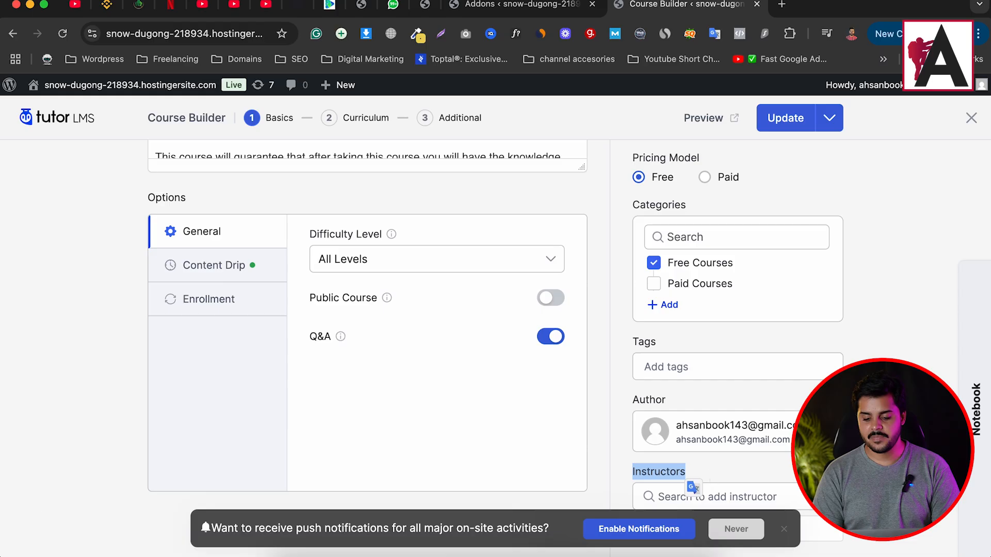
pyautogui.click(783, 536)
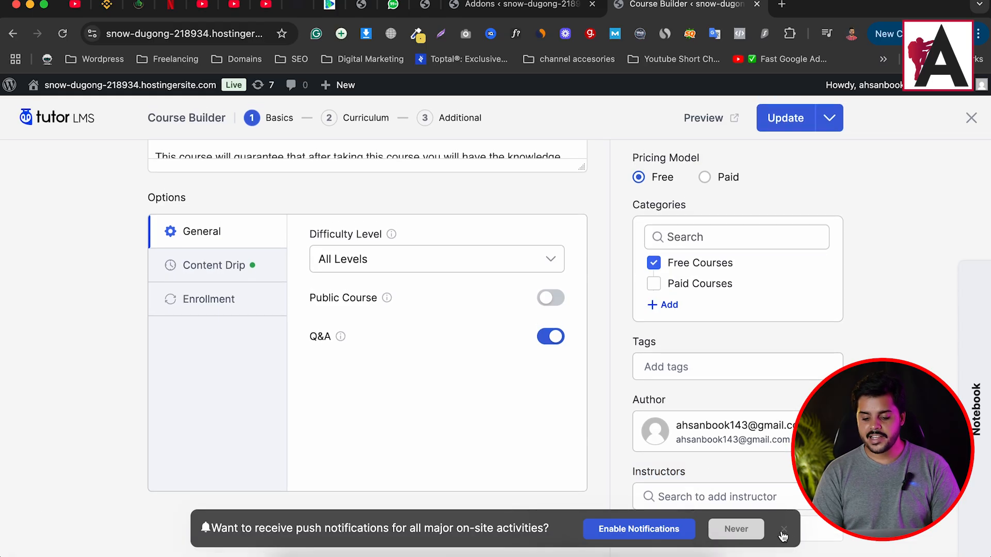
pyautogui.click(723, 498)
pyautogui.write('ahsan')
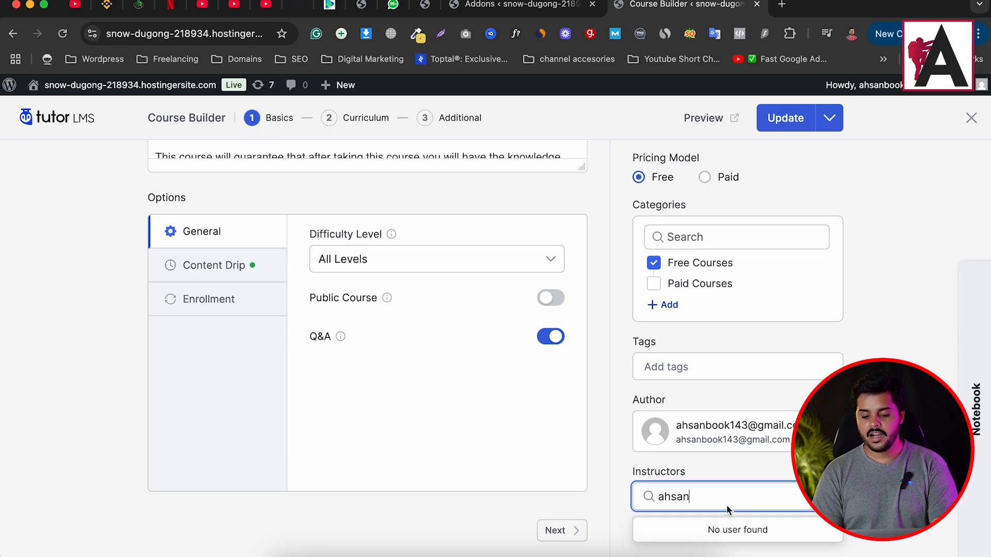
# Open the WordPress user list and find the username of the last subscriber listed
pyautogui.click(521, 5)
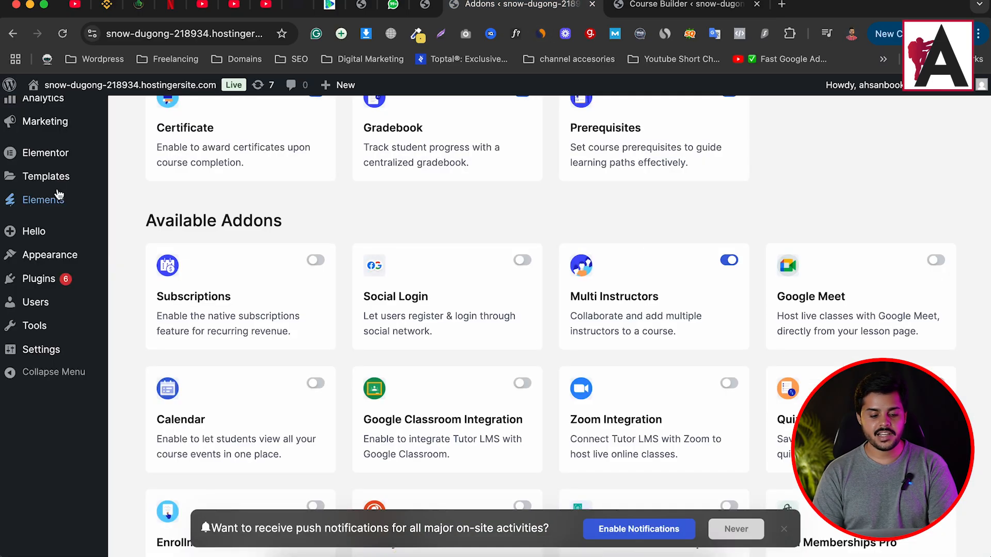
pyautogui.scroll(3, 56, 317)
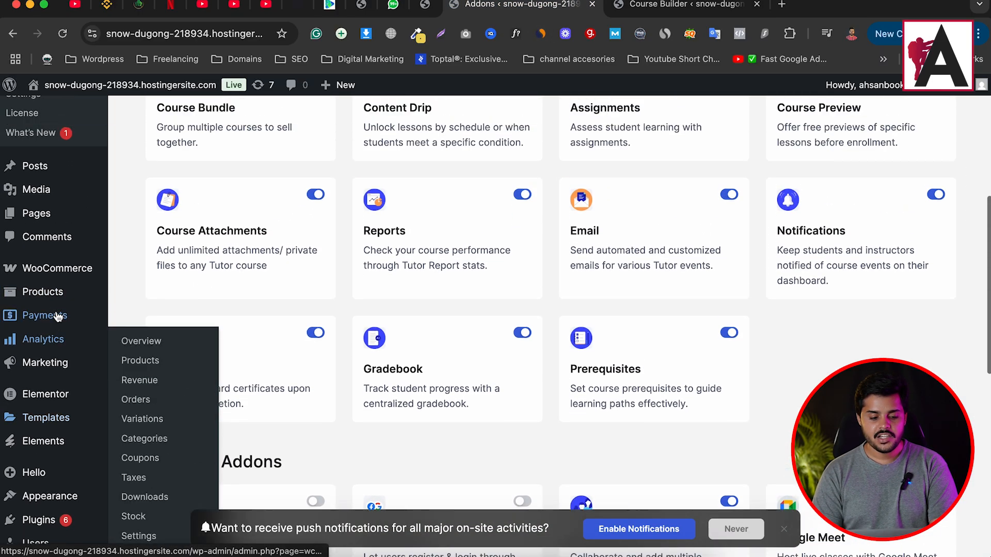
pyautogui.scroll(5, 49, 264)
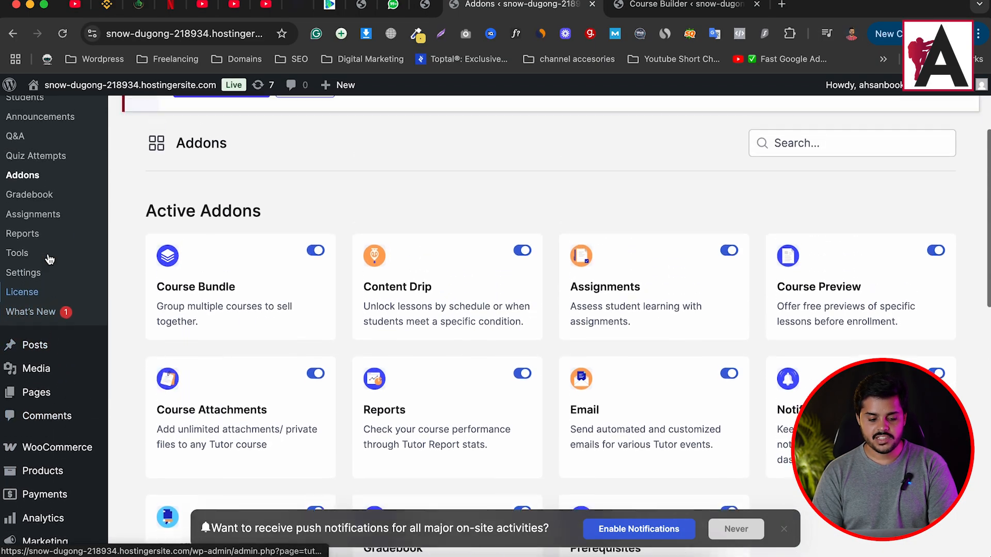
pyautogui.scroll(-10, 49, 260)
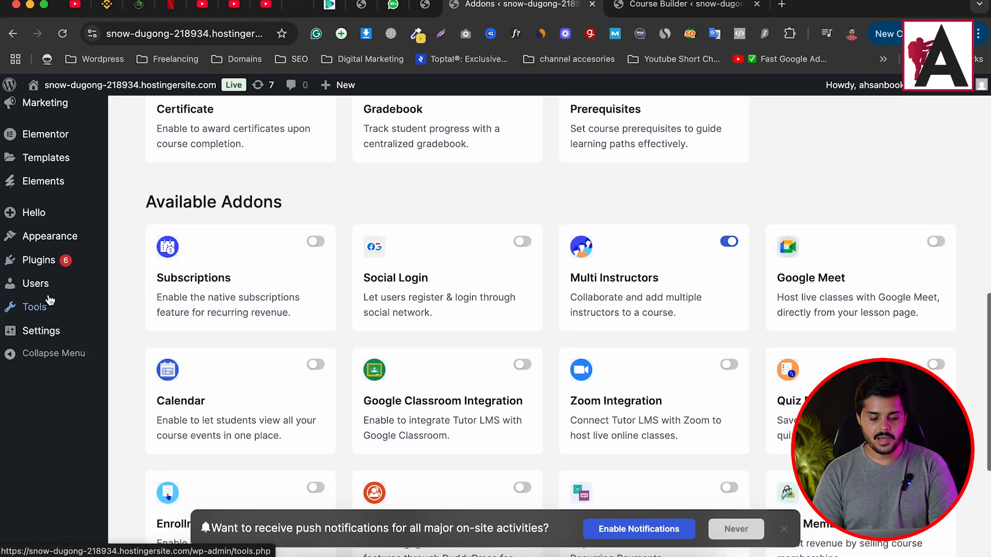
pyautogui.moveTo(41, 291)
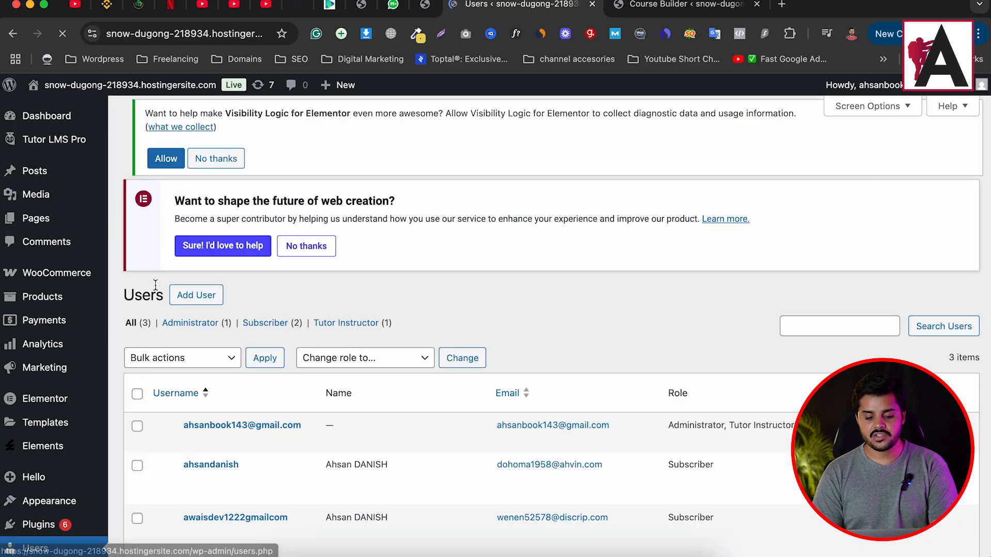
pyautogui.scroll(-3, 401, 369)
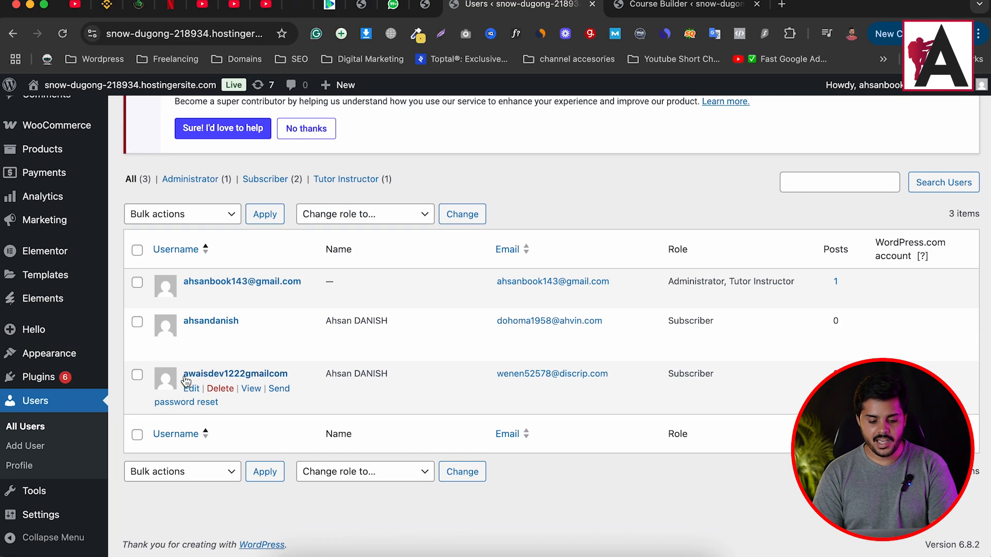
pyautogui.moveTo(182, 373); pyautogui.dragTo(222, 375)
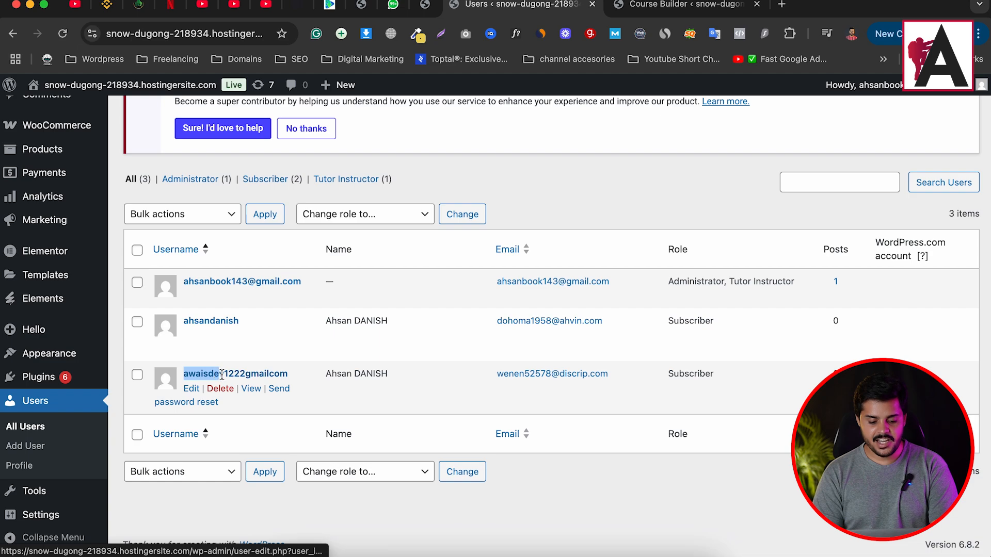
# Replace the course's instructor search with the first letters of the last subscriber's username
pyautogui.click(681, 4)
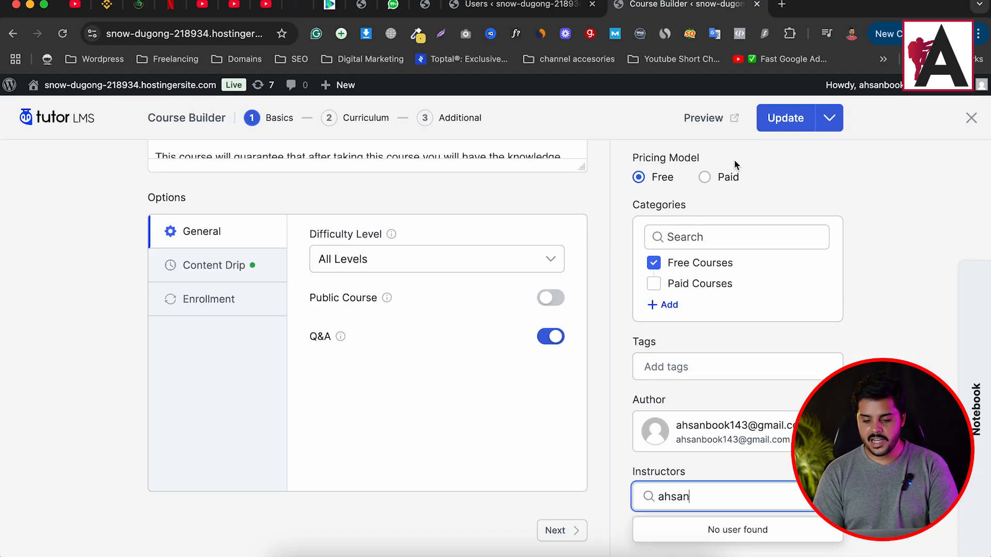
pyautogui.press('BackSpace')
pyautogui.press('BackSpace')
pyautogui.press('BackSpace')
pyautogui.press('BackSpace')
pyautogui.press('BackSpace')
pyautogui.write('a')
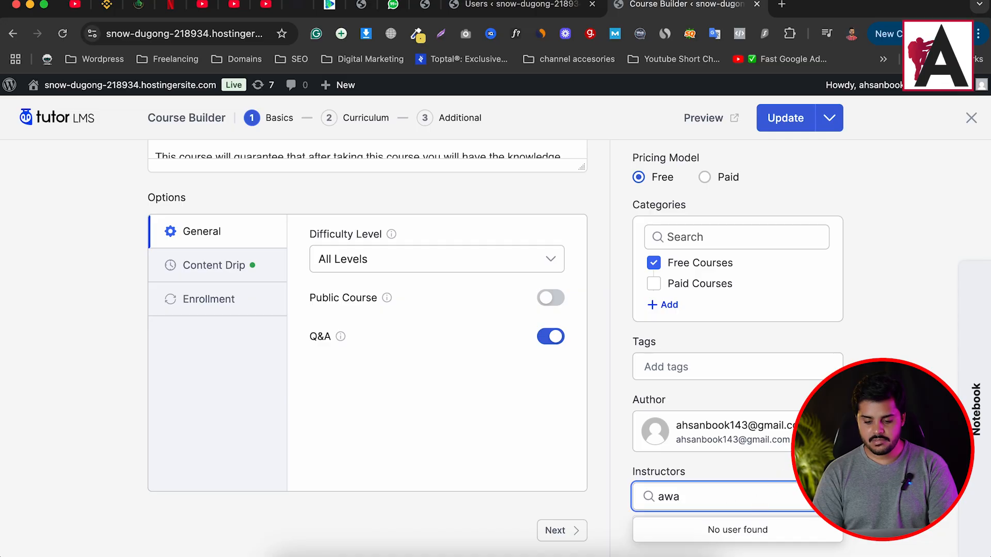
pyautogui.write('wa')
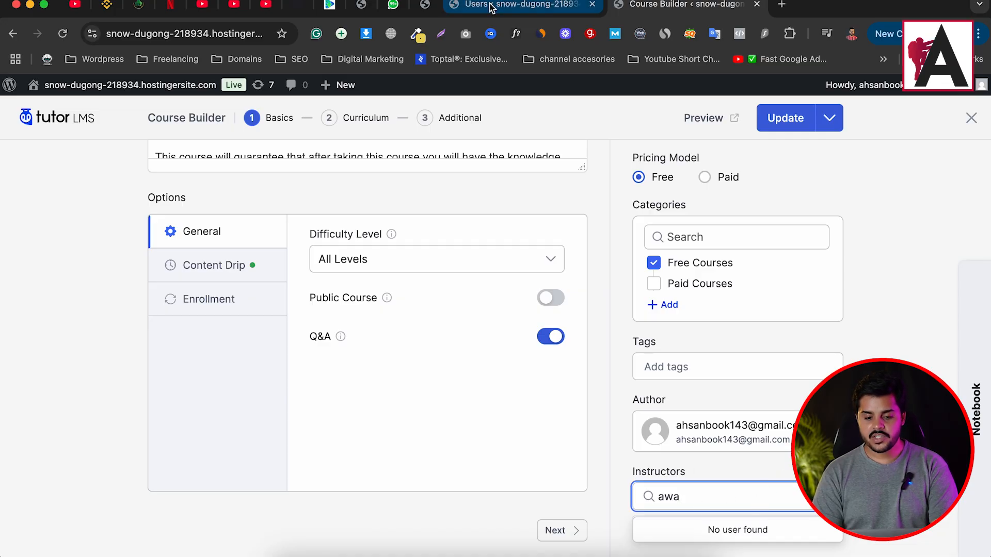
# Change the last listed subscriber's role to Tutor Instructor and update the user
pyautogui.click(516, 4)
pyautogui.moveTo(714, 375); pyautogui.dragTo(674, 374)
pyautogui.click(190, 390)
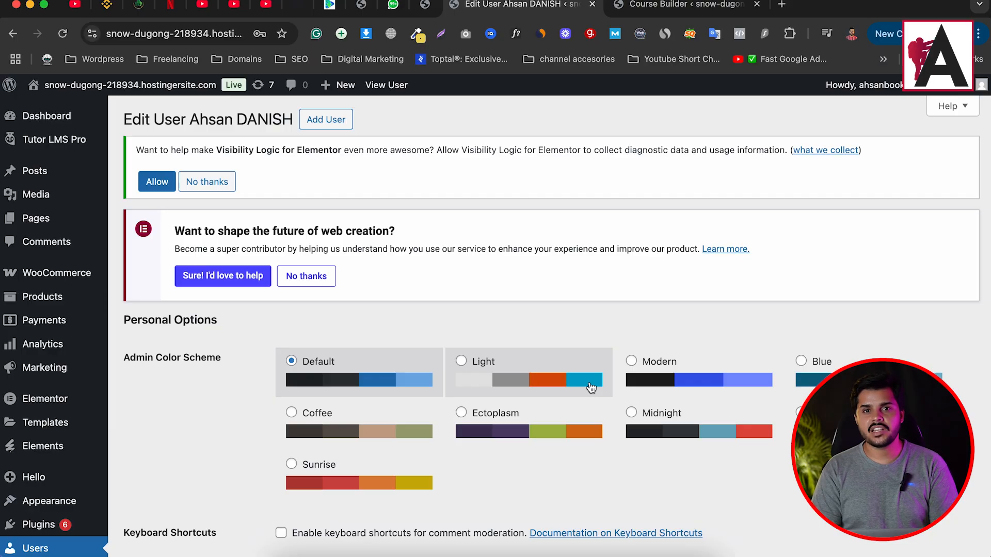
pyautogui.scroll(-10, 589, 387)
pyautogui.scroll(2, 584, 386)
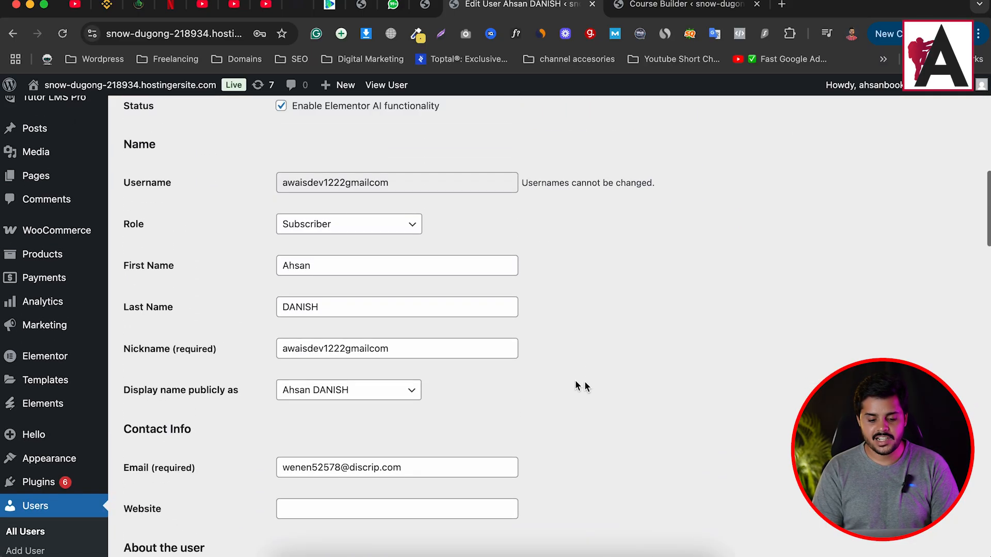
pyautogui.click(342, 221)
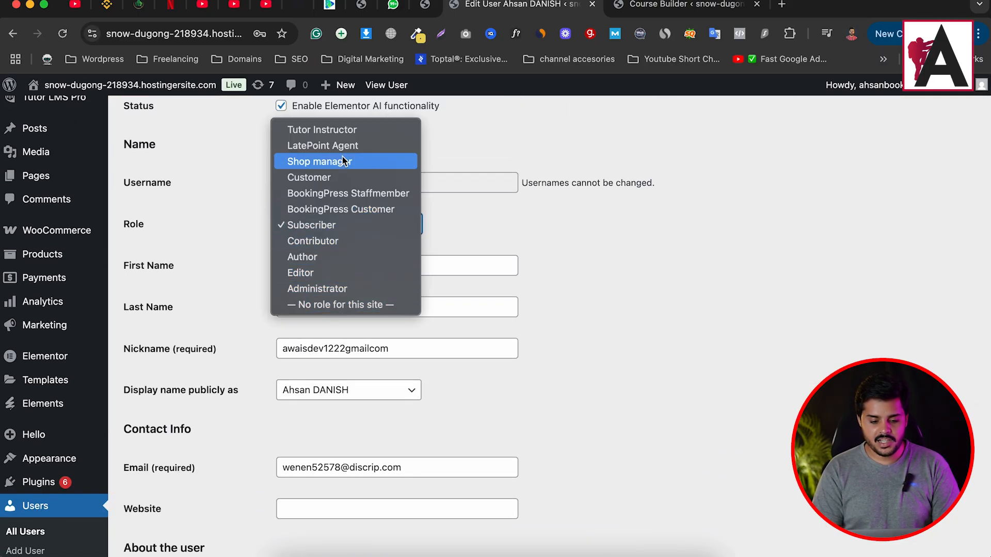
pyautogui.click(333, 129)
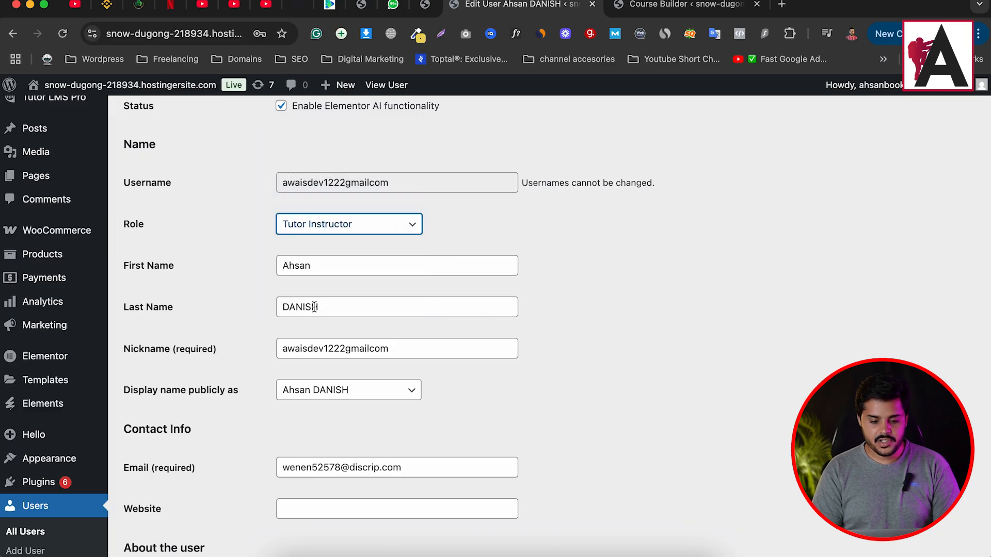
pyautogui.scroll(-20, 314, 307)
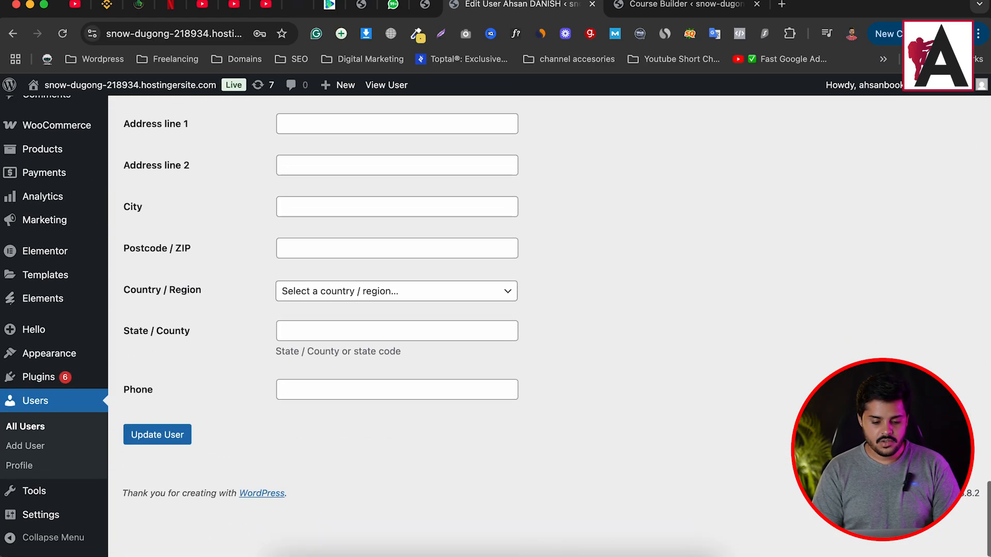
pyautogui.click(173, 486)
# Reload the course builder and open the list of available instructors in the Instructors field
pyautogui.click(681, 5)
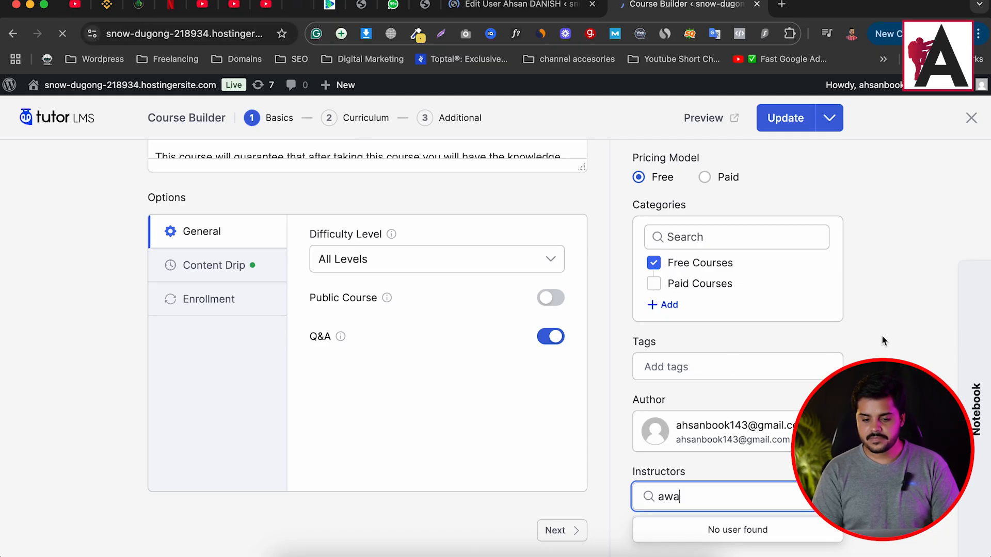
pyautogui.scroll(-5, 781, 386)
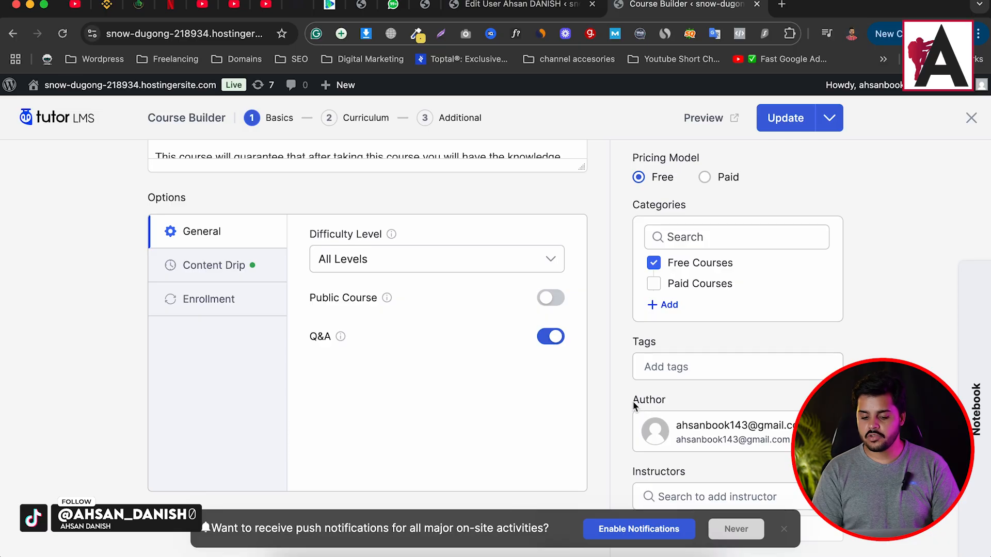
pyautogui.moveTo(633, 403); pyautogui.dragTo(703, 411)
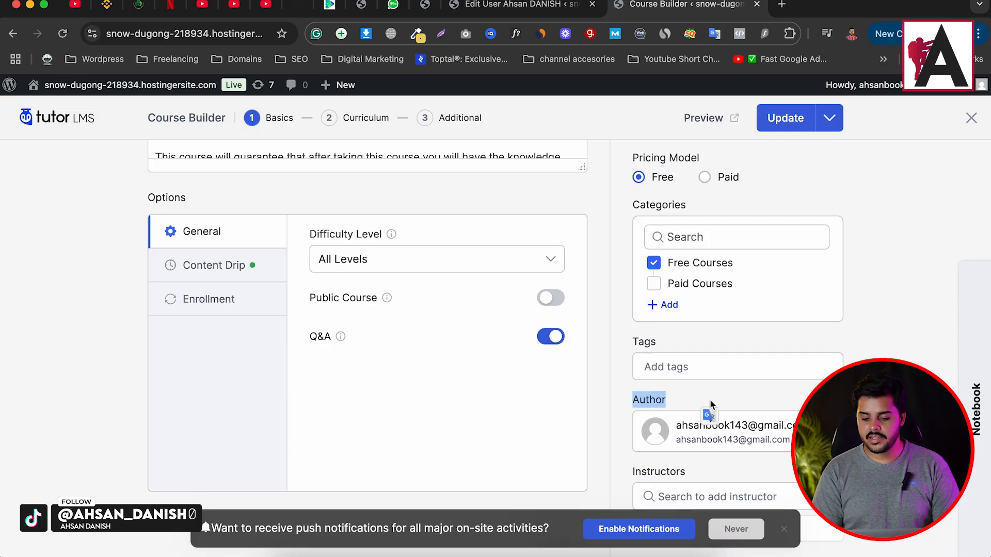
pyautogui.click(783, 529)
pyautogui.click(729, 504)
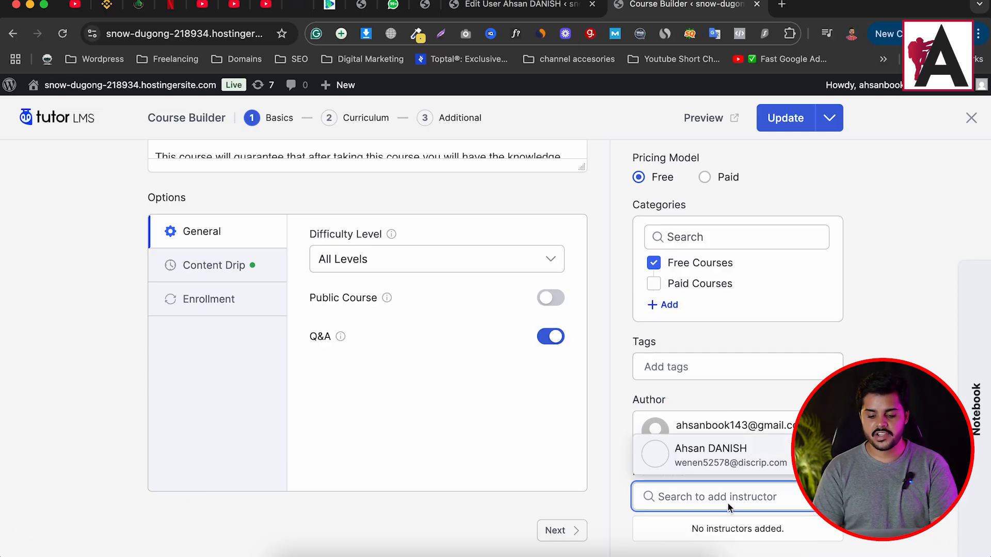
pyautogui.write('awa')
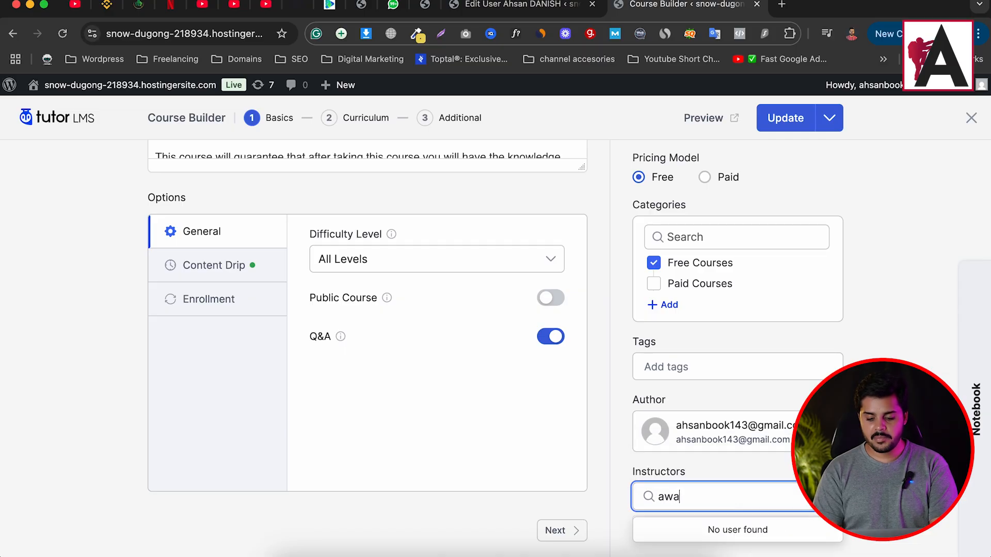
pyautogui.press('BackSpace')
pyautogui.press('BackSpace')
pyautogui.press('BackSpace')
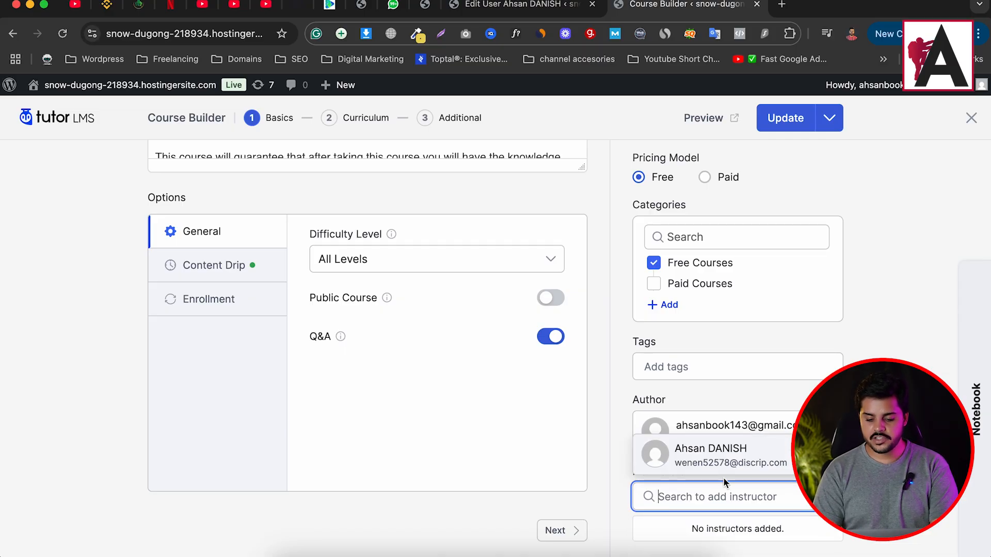
# Add the only listed Tutor Instructor user as the course's instructor and update the course
pyautogui.click(713, 457)
pyautogui.scroll(-1, 759, 484)
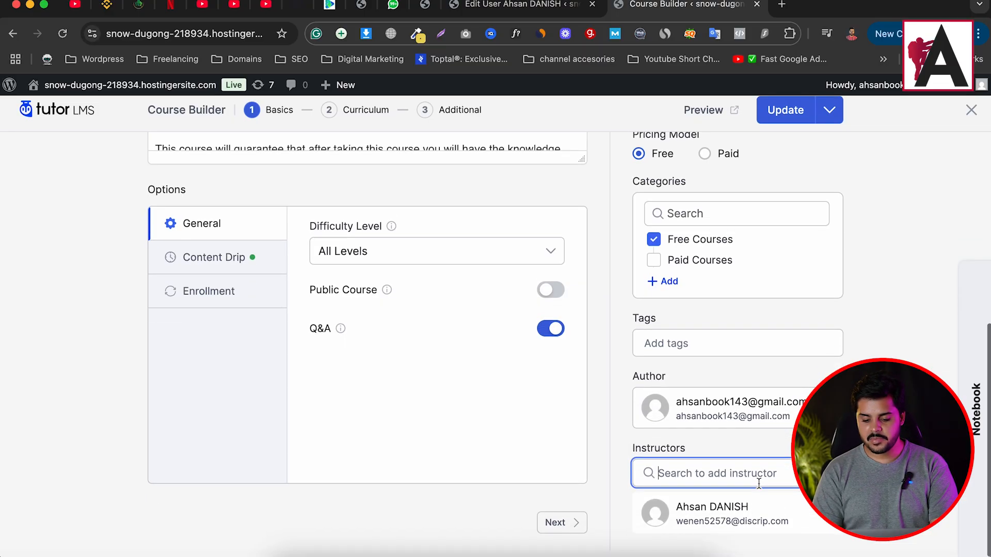
pyautogui.click(785, 121)
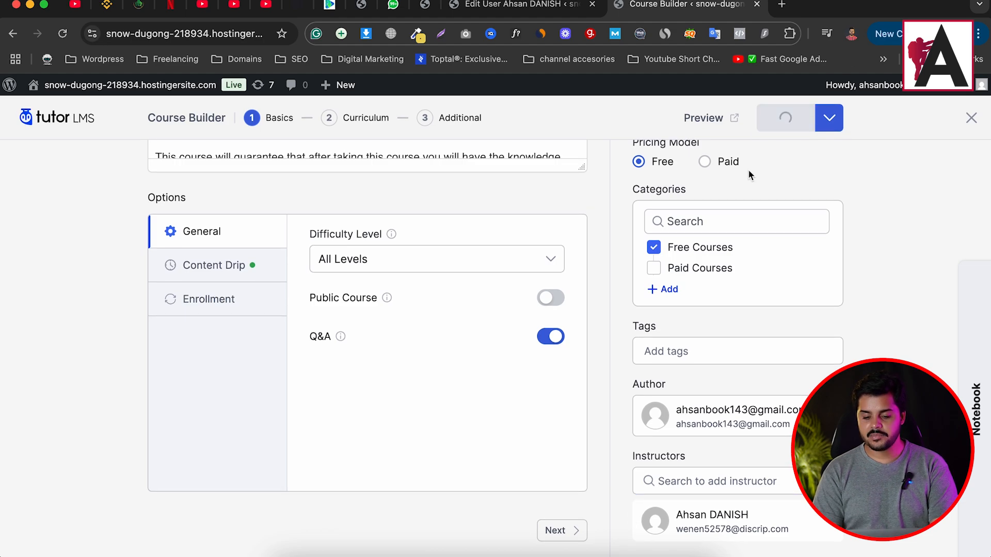
# Copy the course builder address, switch to Safari and open the site's home page there by removing the wp-admin part of the address
pyautogui.click(203, 33)
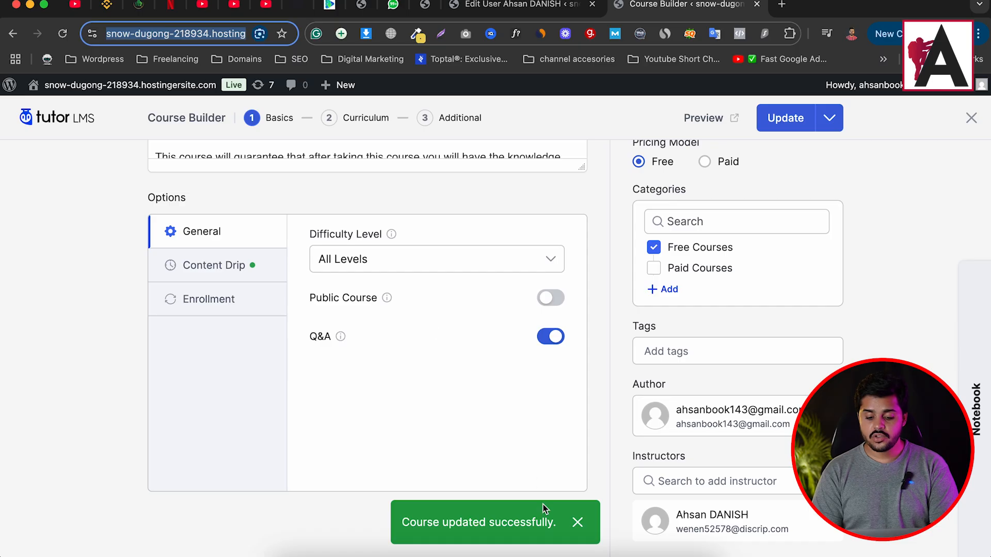
pyautogui.click(340, 542)
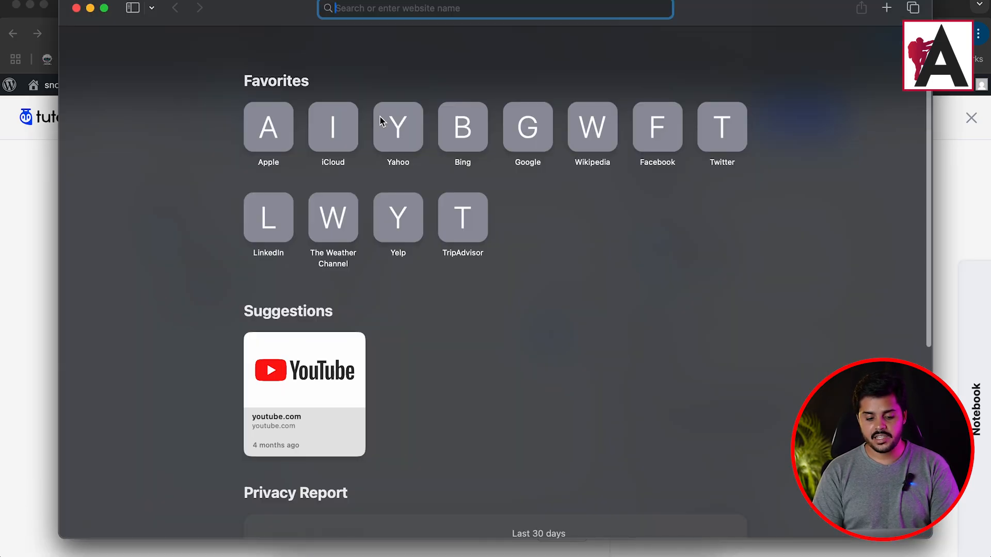
pyautogui.press('super+v')
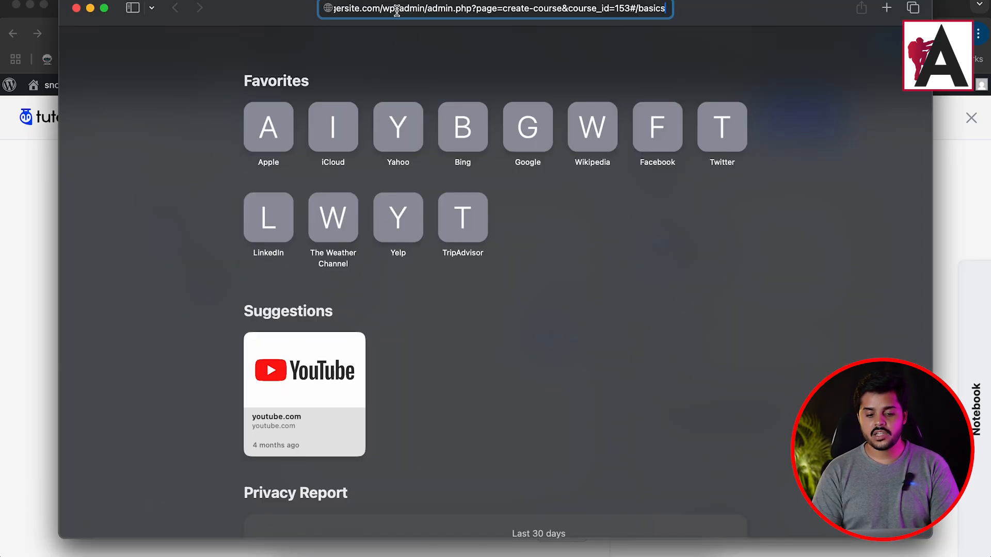
pyautogui.moveTo(382, 8); pyautogui.dragTo(669, 8)
pyautogui.press('BackSpace')
pyautogui.press('Return')
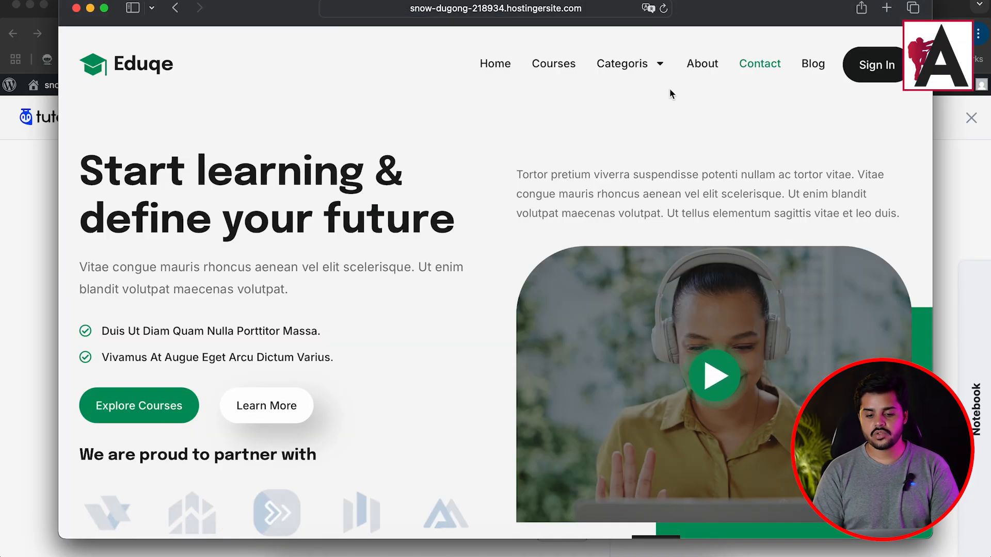
# Open the WordPress course from the Free Courses category and examine the instructors listed under "A course by"
pyautogui.moveTo(653, 74)
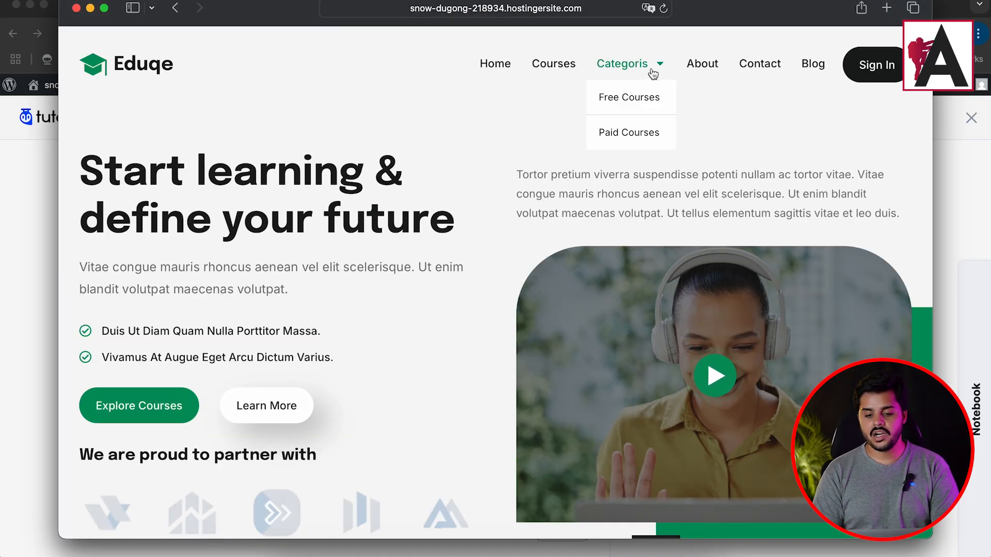
pyautogui.click(636, 97)
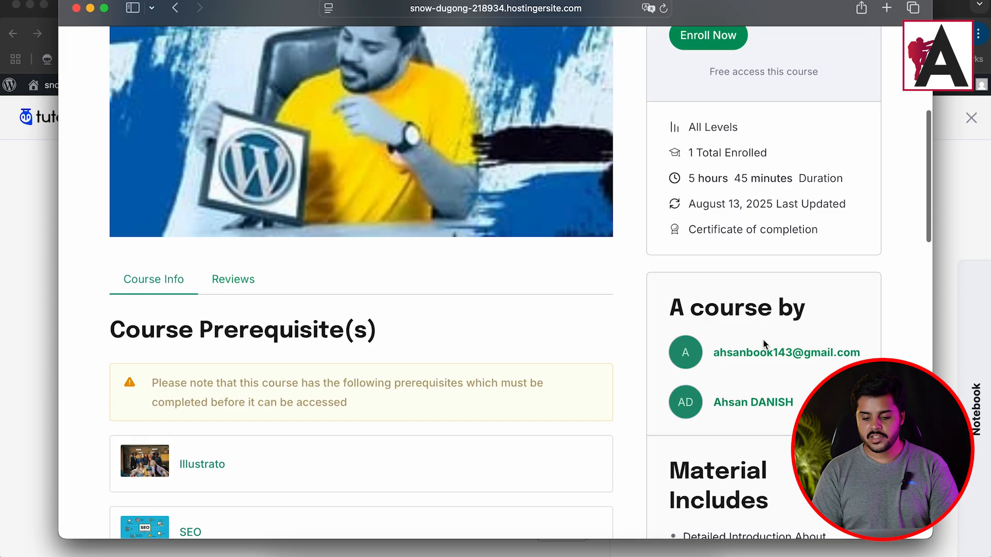
pyautogui.scroll(-10, 763, 340)
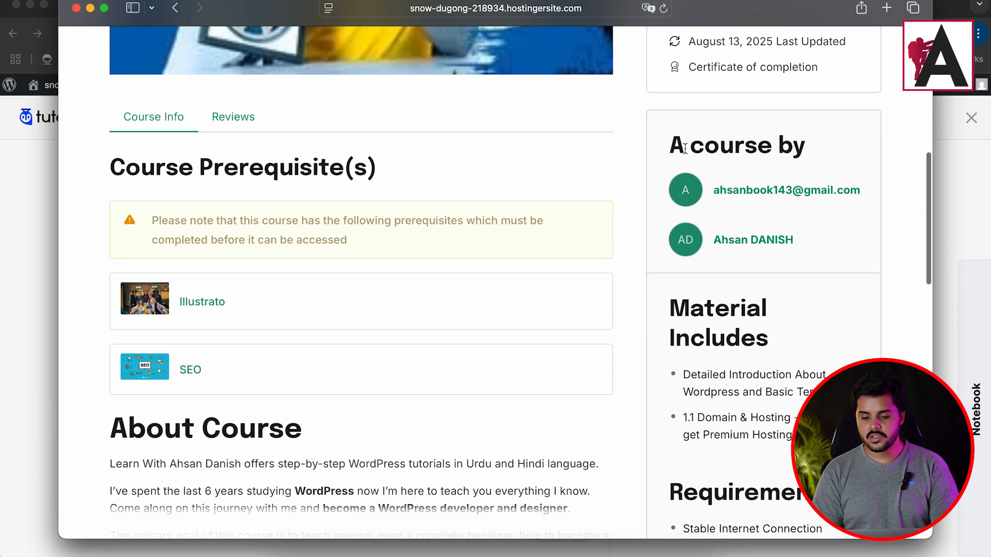
pyautogui.moveTo(670, 149); pyautogui.dragTo(808, 150)
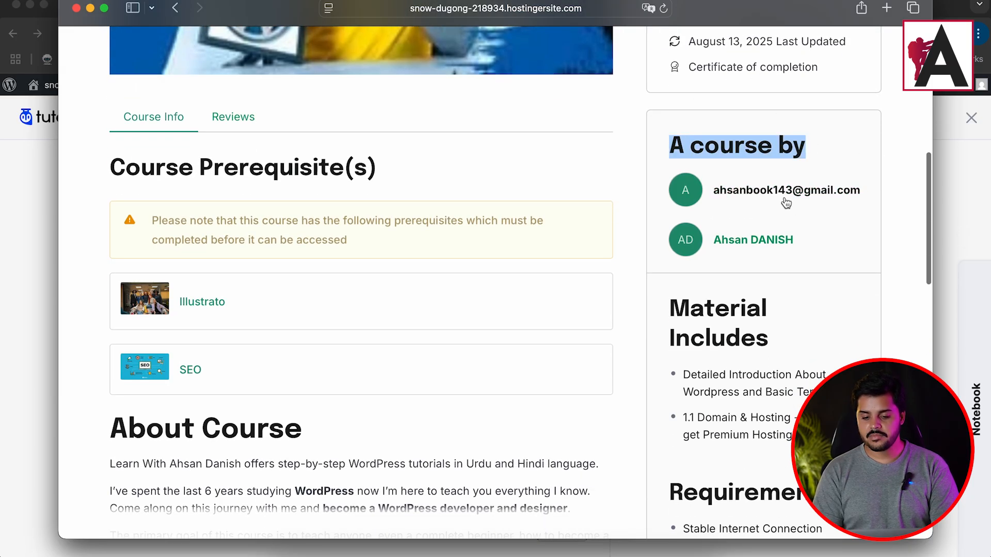